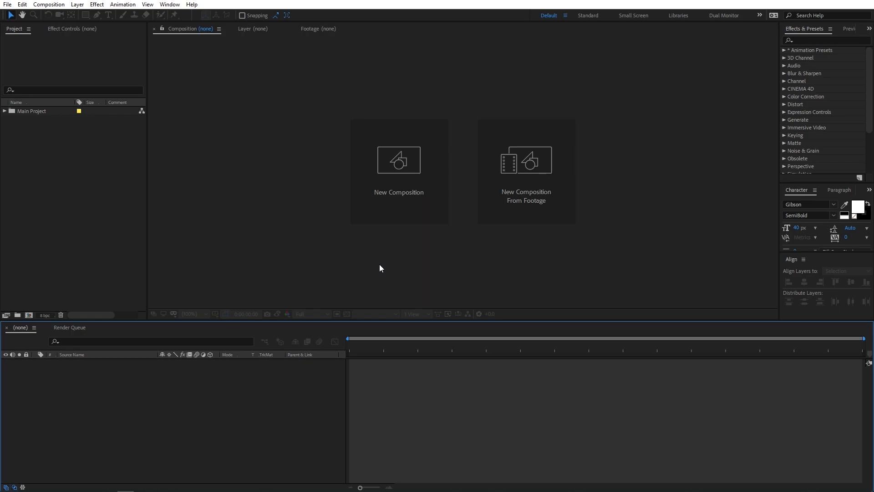
# Step: Start a new composition and name it Main
pyautogui.rightClick(50, 212)
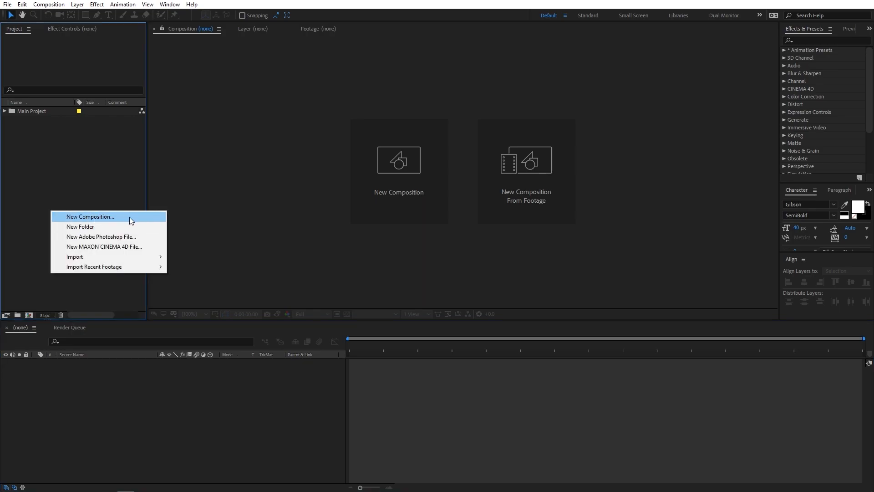
pyautogui.click(68, 227)
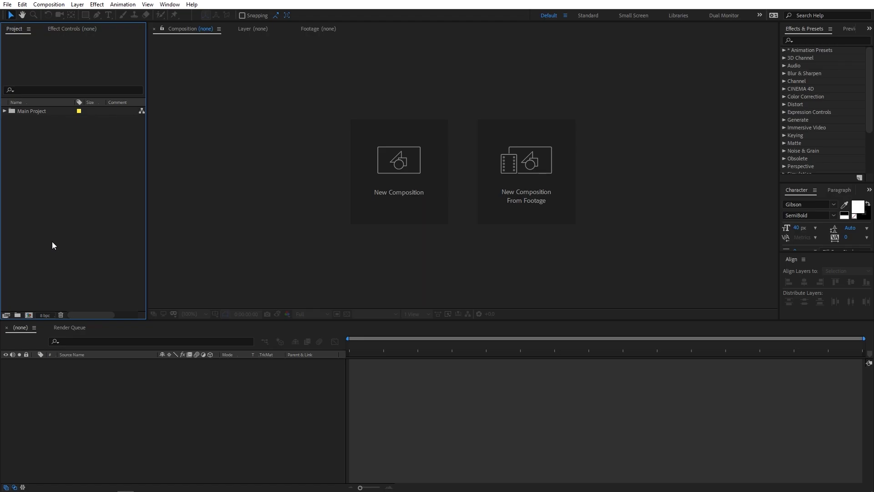
pyautogui.click(44, 5)
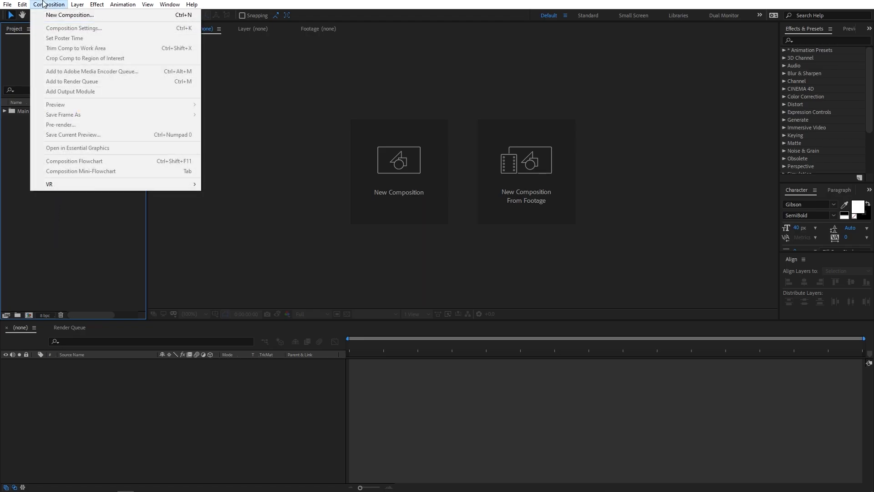
pyautogui.click(64, 19)
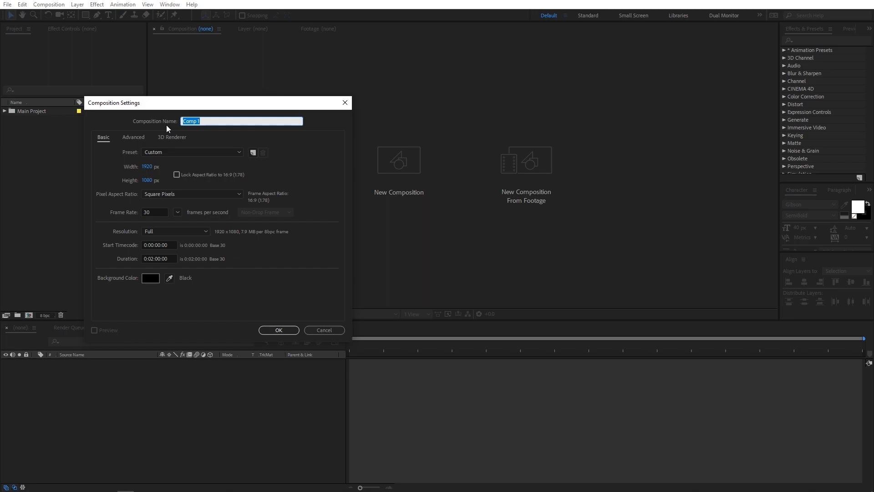
pyautogui.click(213, 121)
pyautogui.moveTo(213, 121); pyautogui.dragTo(97, 121)
pyautogui.write('Main')
pyautogui.click(130, 165)
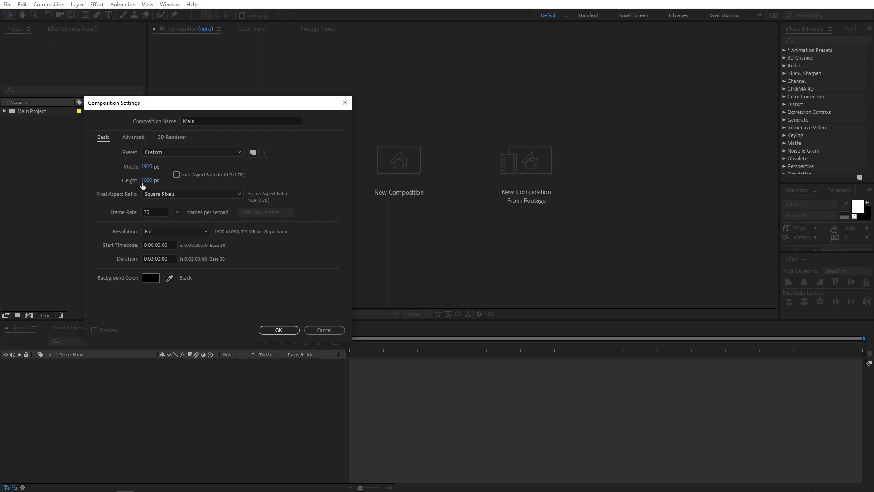
# Step: Apply the HDTV 1080 24 preset to the composition and set its frame rate to 30 frames per second
pyautogui.click(176, 153)
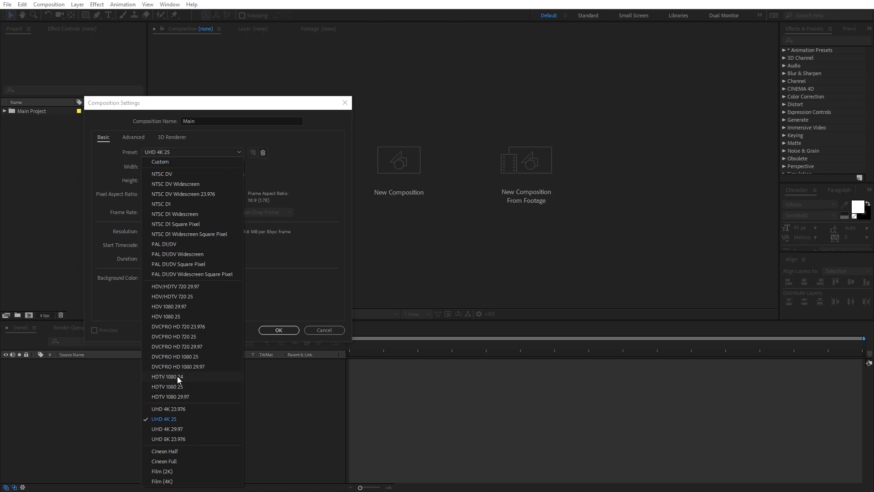
pyautogui.click(178, 377)
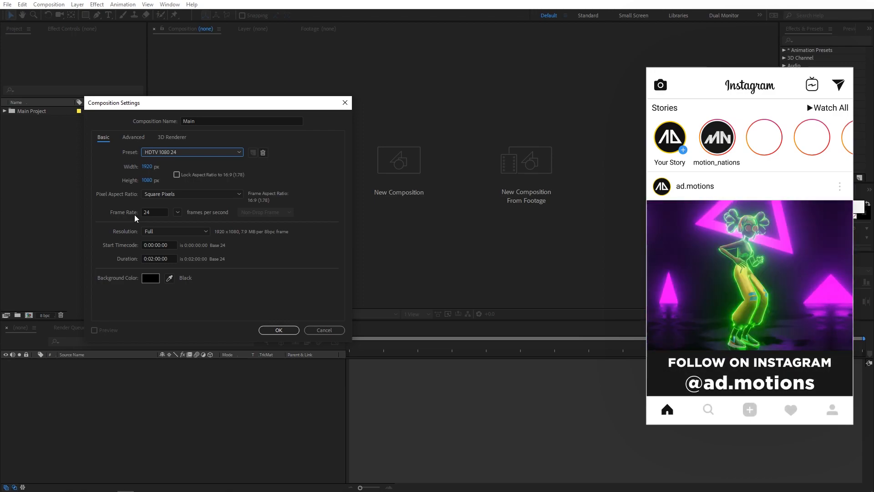
pyautogui.click(143, 215)
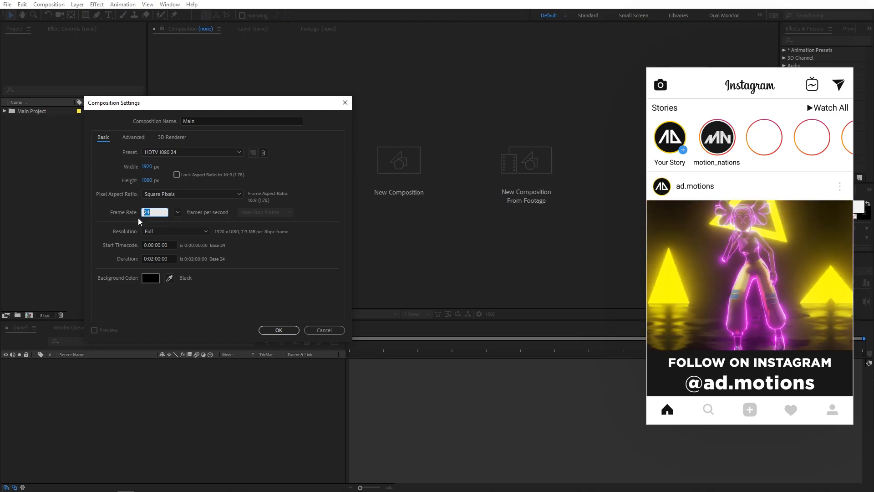
pyautogui.click(178, 212)
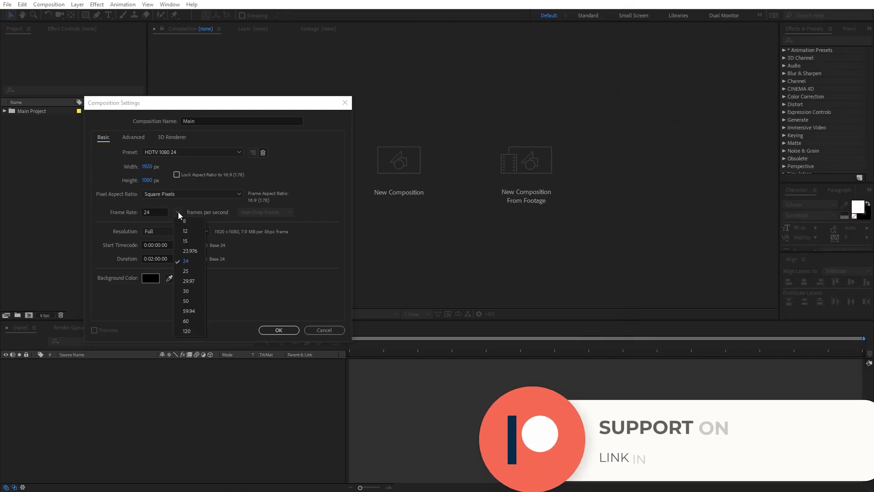
pyautogui.click(186, 291)
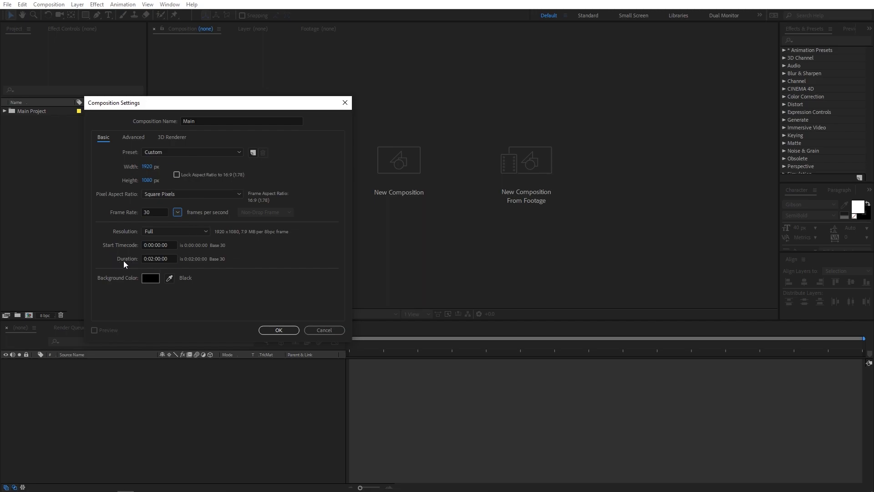
# Step: Set the composition duration to 0:00:10:00 and create the composition
pyautogui.click(154, 259)
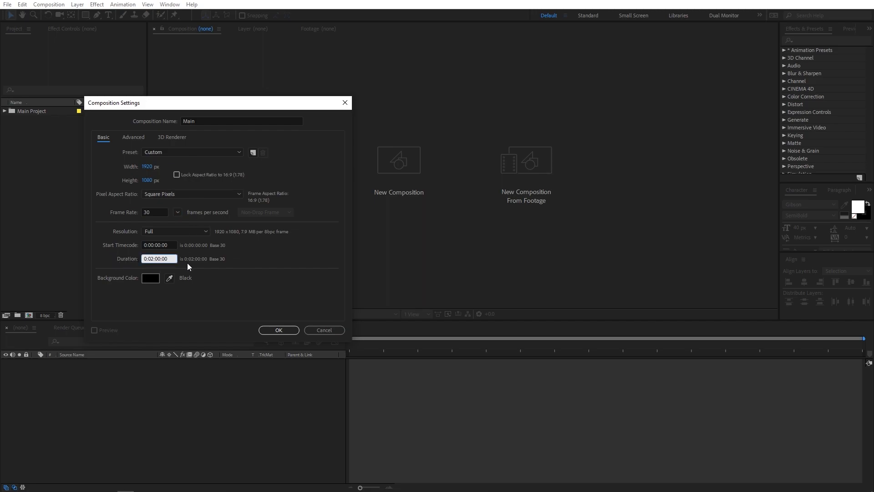
pyautogui.press('BackSpace')
pyautogui.write('00')
pyautogui.hotkey('shift', 'Left')
pyautogui.write('1')
pyautogui.click(266, 308)
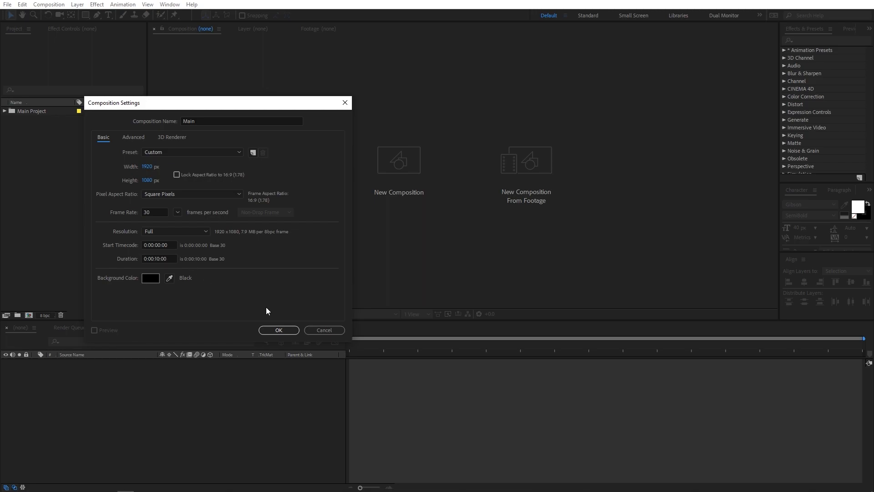
pyautogui.click(279, 329)
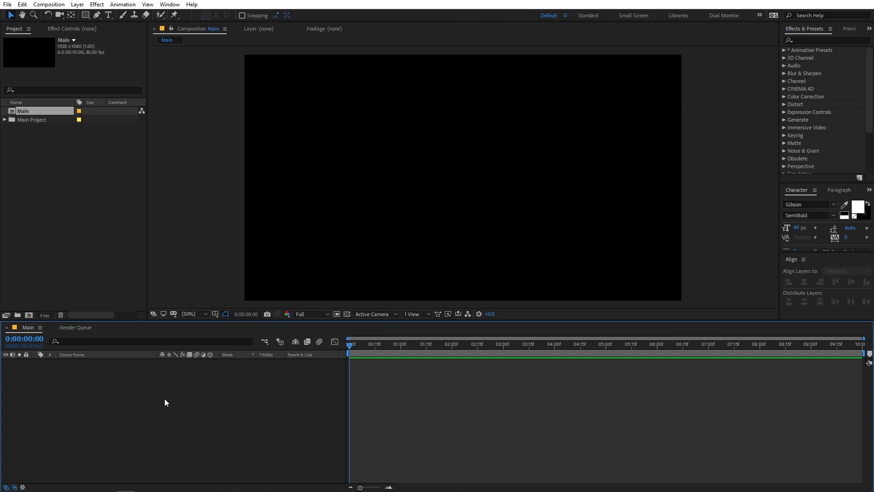
# Step: Add both pictures from the Images folder to the Main timeline, with the red light-trail image above the neon street image
pyautogui.click(5, 119)
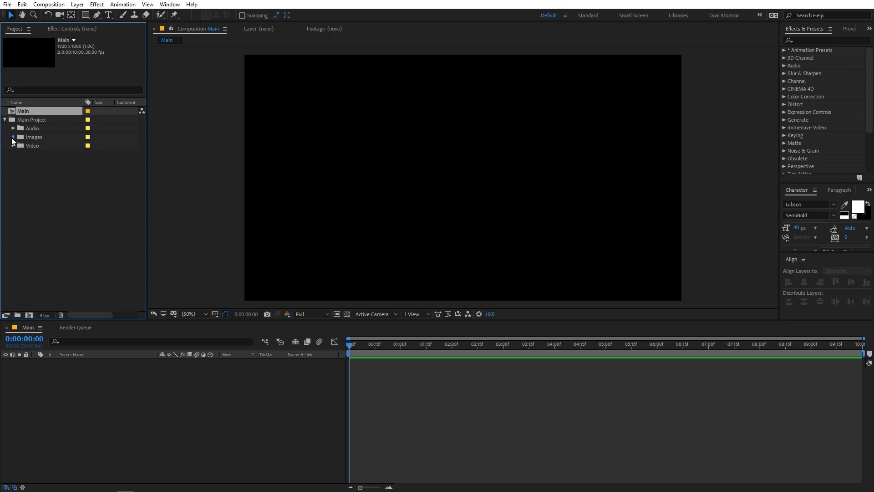
pyautogui.click(12, 137)
pyautogui.click(56, 145)
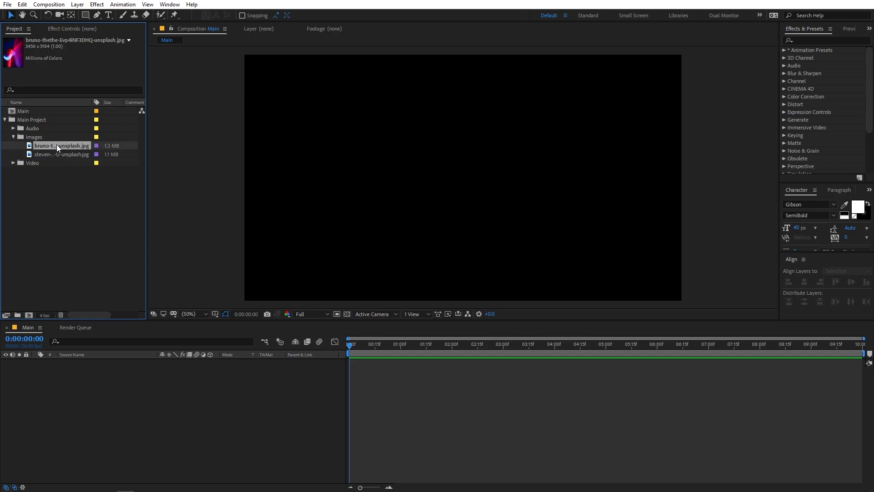
pyautogui.click(59, 155)
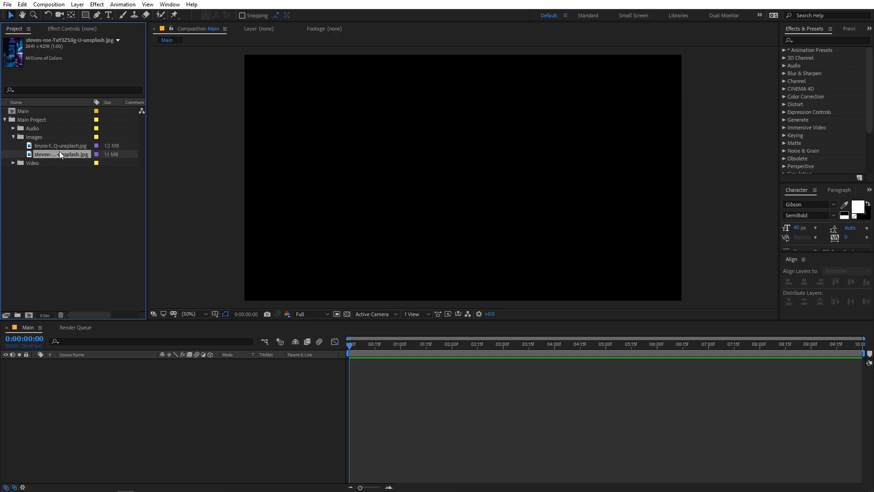
pyautogui.moveTo(60, 152); pyautogui.dragTo(97, 390)
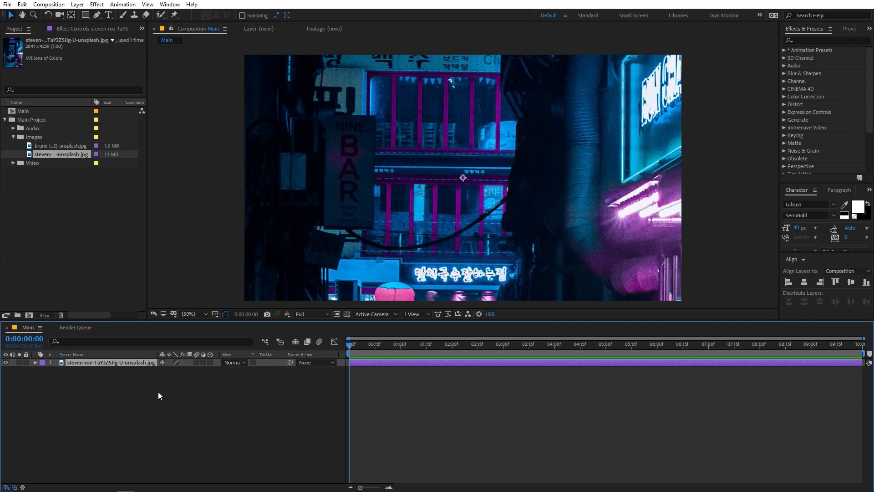
pyautogui.click(78, 387)
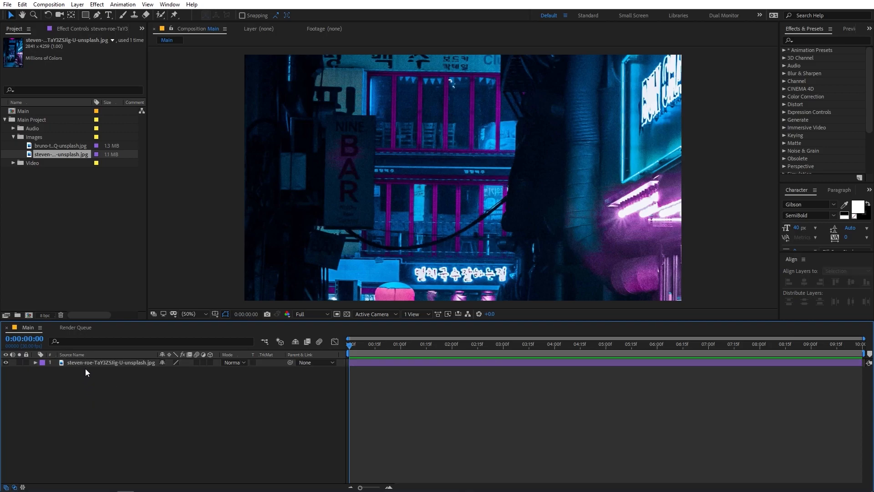
pyautogui.click(81, 362)
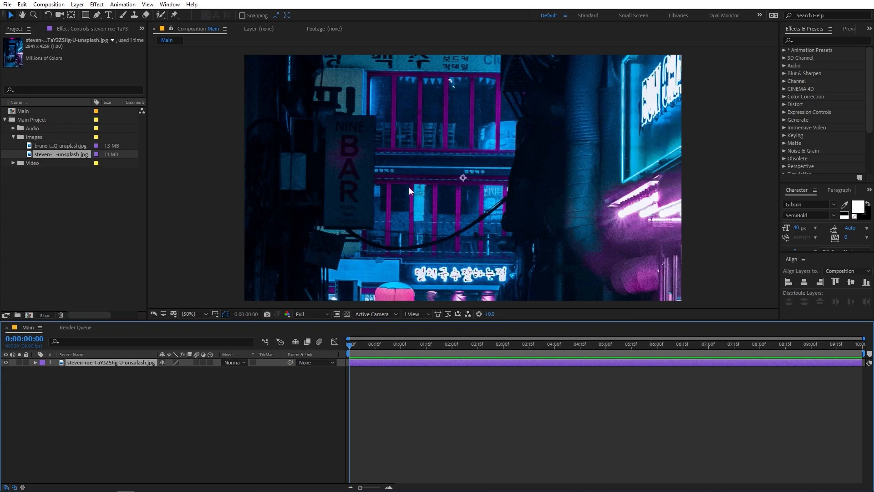
pyautogui.moveTo(61, 146); pyautogui.dragTo(59, 388)
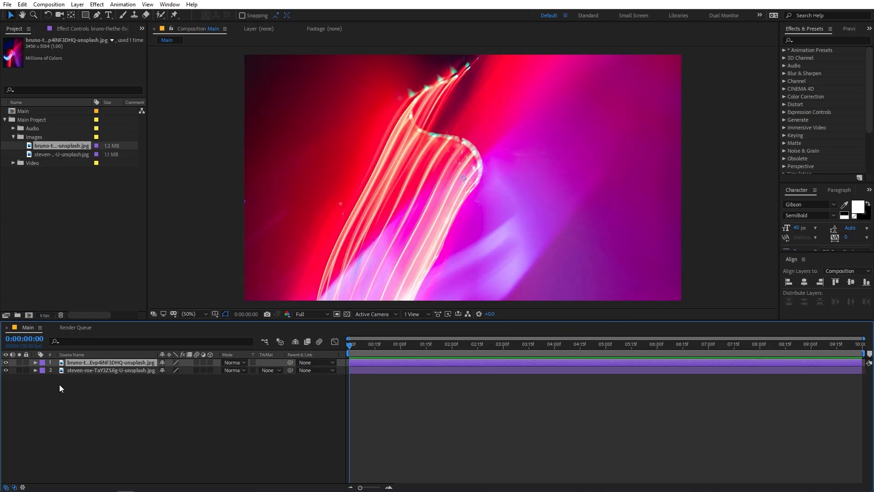
# Step: Add sample 1.mp4 from the Video folder and the WAV track from the Audio folder beneath the image layers
pyautogui.click(13, 163)
pyautogui.click(44, 173)
pyautogui.moveTo(44, 175); pyautogui.dragTo(84, 420)
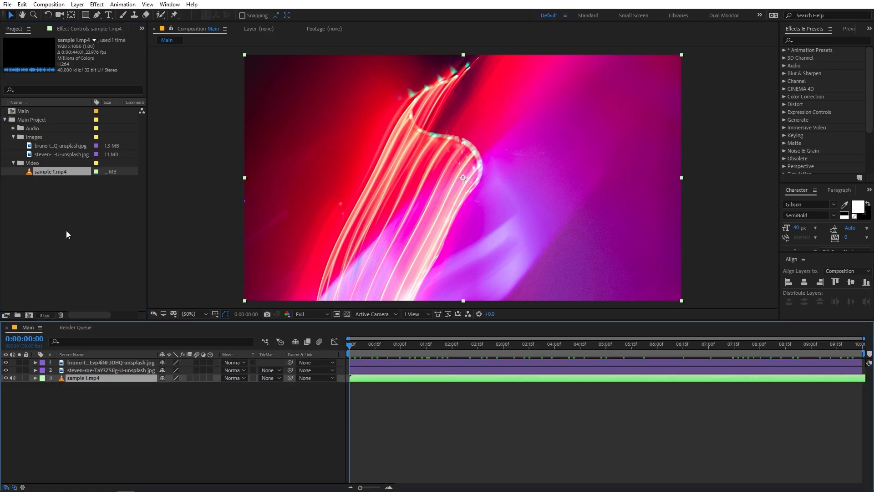
pyautogui.click(13, 128)
pyautogui.moveTo(53, 136); pyautogui.dragTo(80, 405)
pyautogui.click(89, 412)
# Step: Hide the neon street layer and pre-compose both image layers into a composition named Image, moving all attributes into it
pyautogui.click(5, 370)
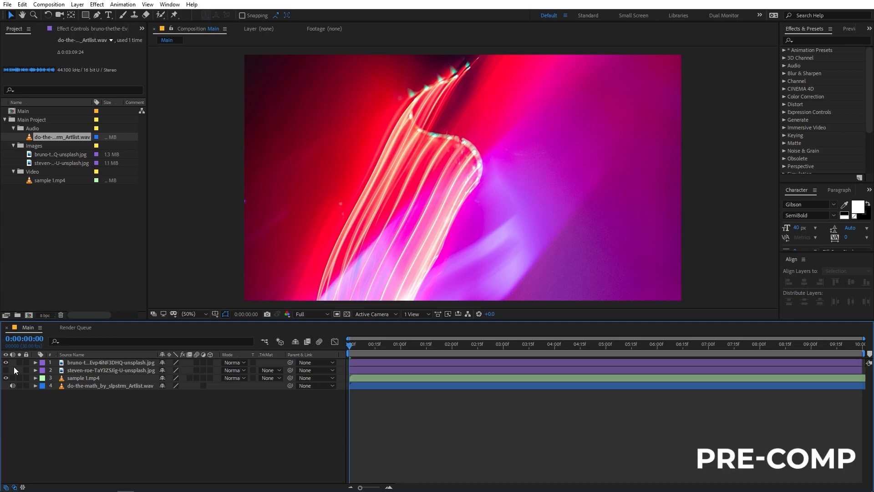
pyautogui.click(84, 363)
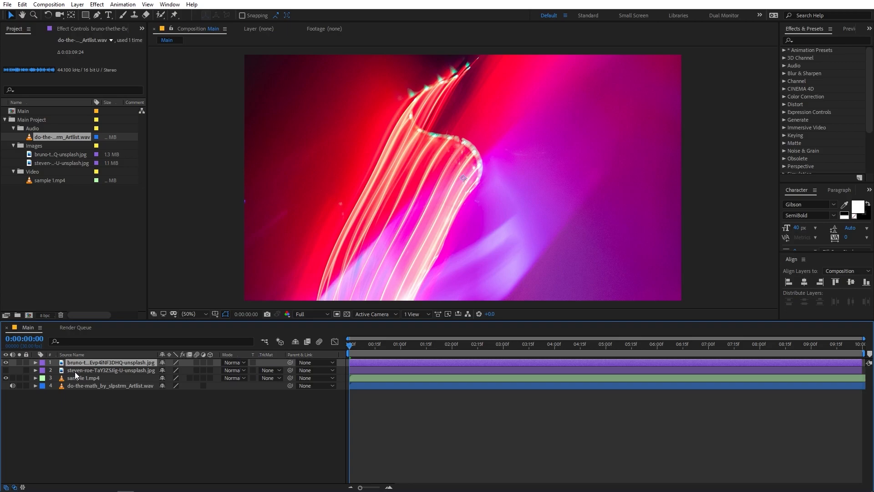
pyautogui.keyDown('shift'); pyautogui.click(75, 370); pyautogui.keyUp('shift')
pyautogui.rightClick(78, 362)
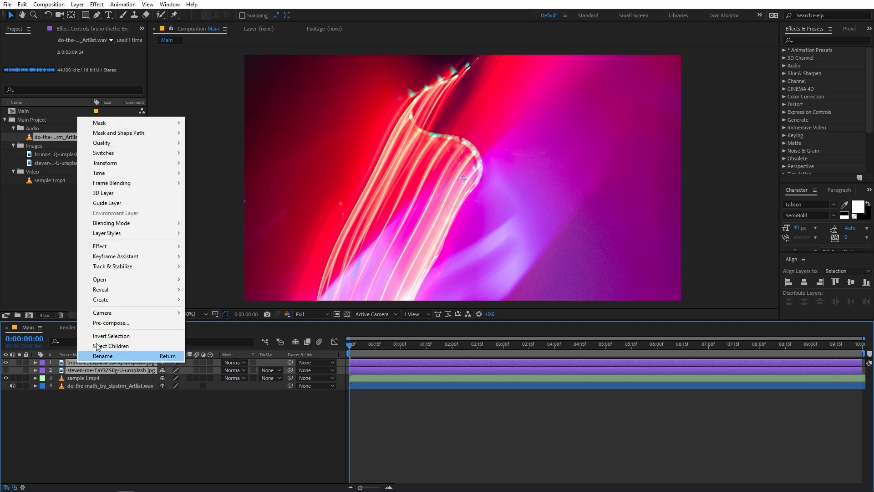
pyautogui.click(109, 323)
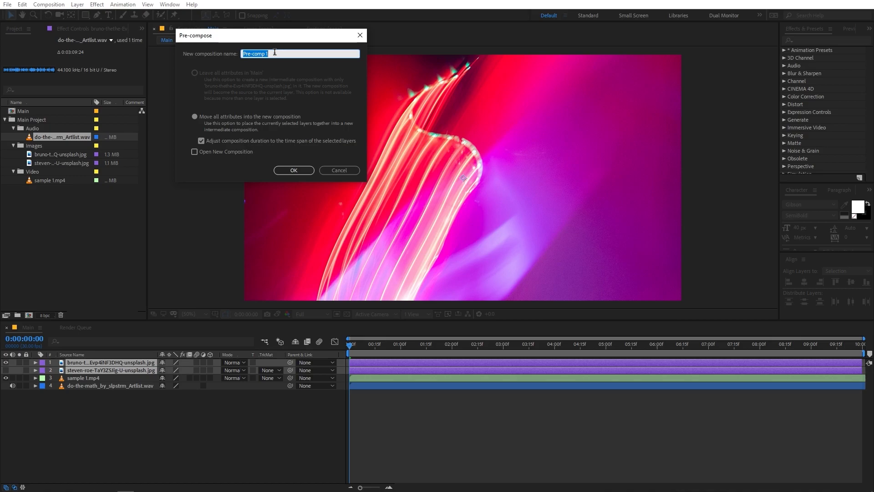
pyautogui.write('Image')
pyautogui.click(284, 77)
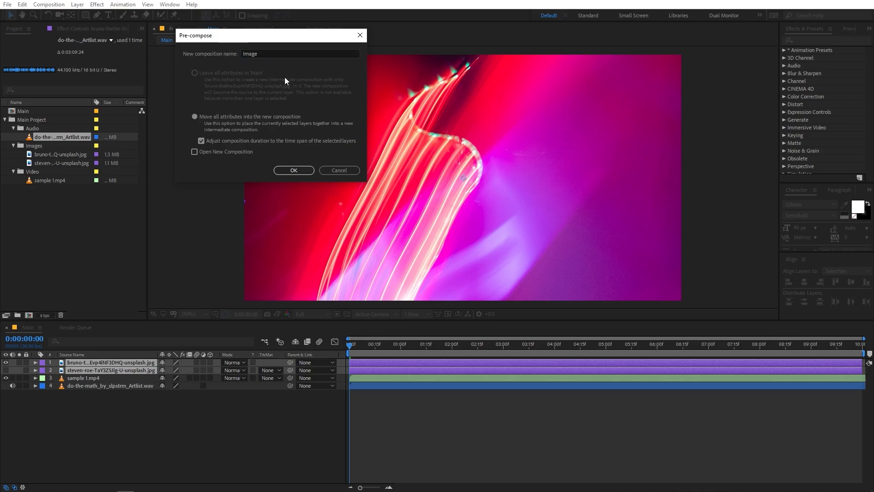
pyautogui.click(294, 171)
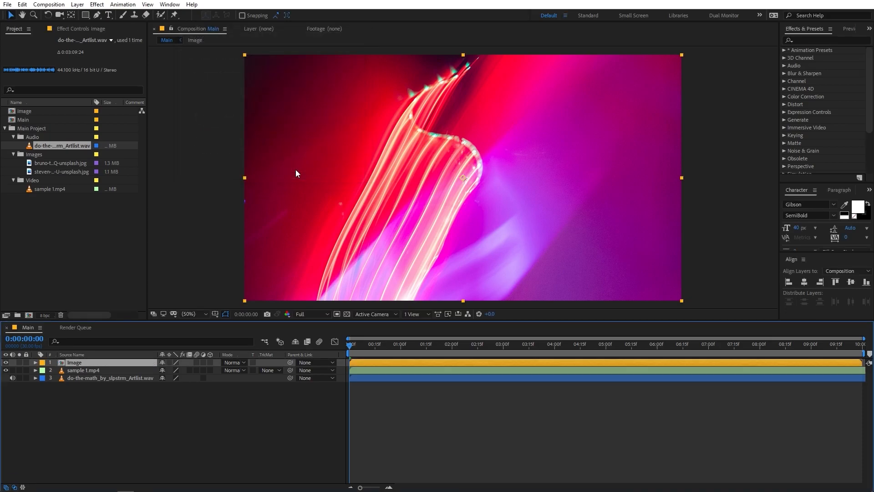
pyautogui.click(152, 433)
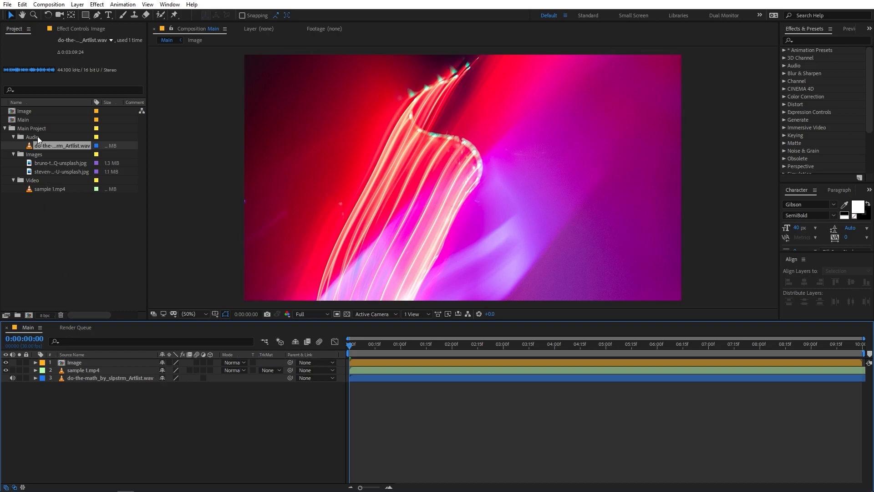
pyautogui.click(25, 111)
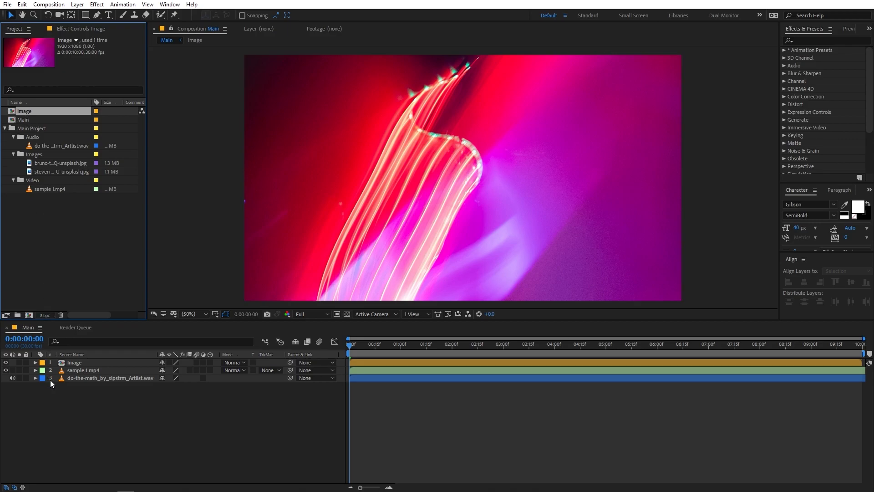
pyautogui.click(70, 362)
pyautogui.click(82, 405)
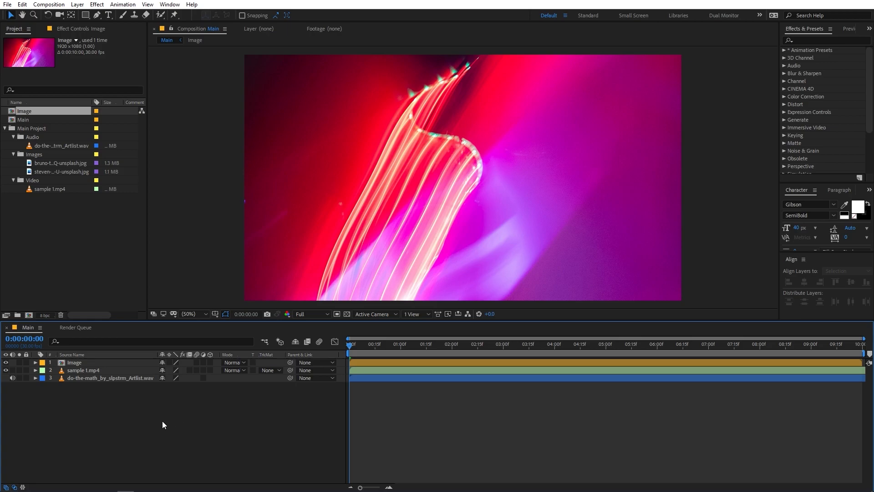
# Step: Change the Main composition's frame size to 1080 px wide by 1920 px high
pyautogui.click(49, 4)
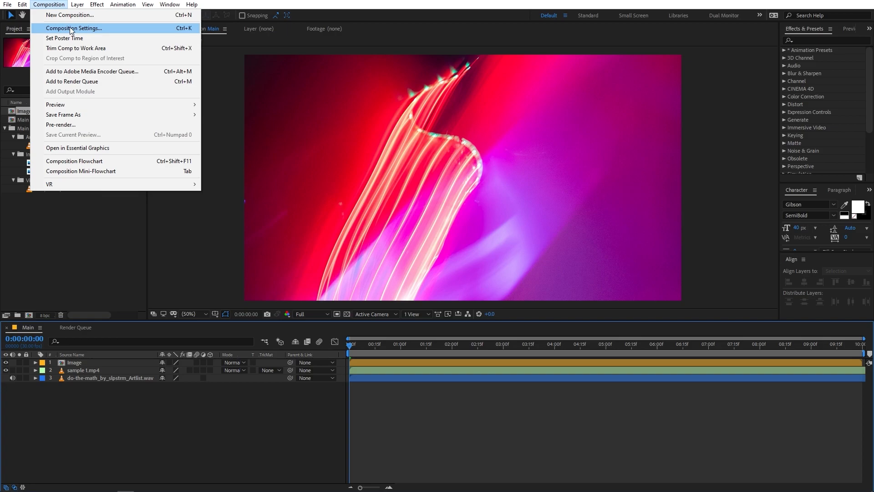
pyautogui.click(71, 29)
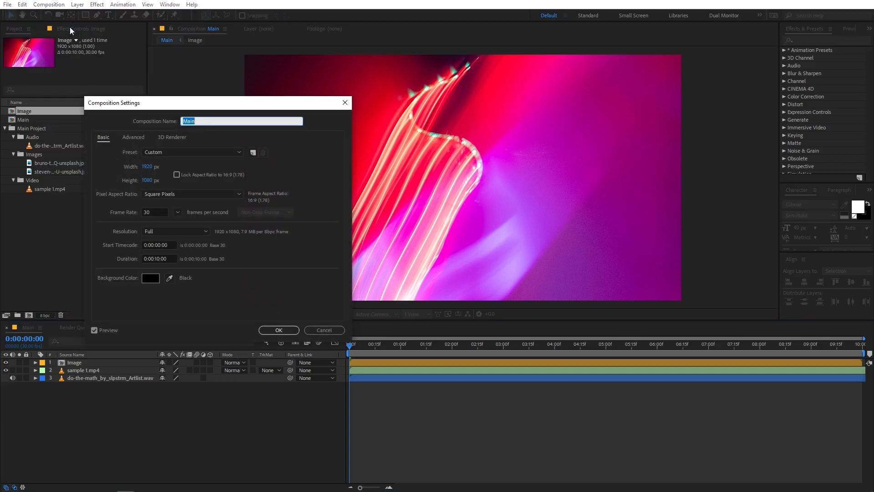
pyautogui.click(146, 167)
pyautogui.press('BackSpace')
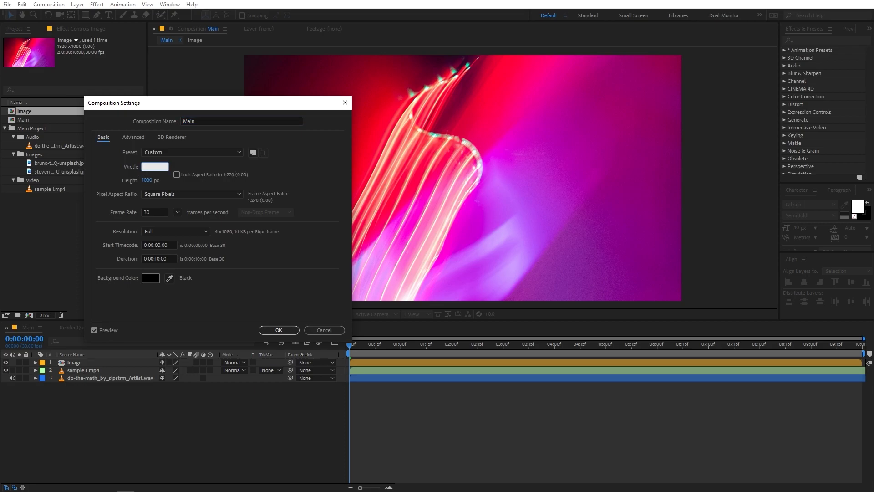
pyautogui.write('1080')
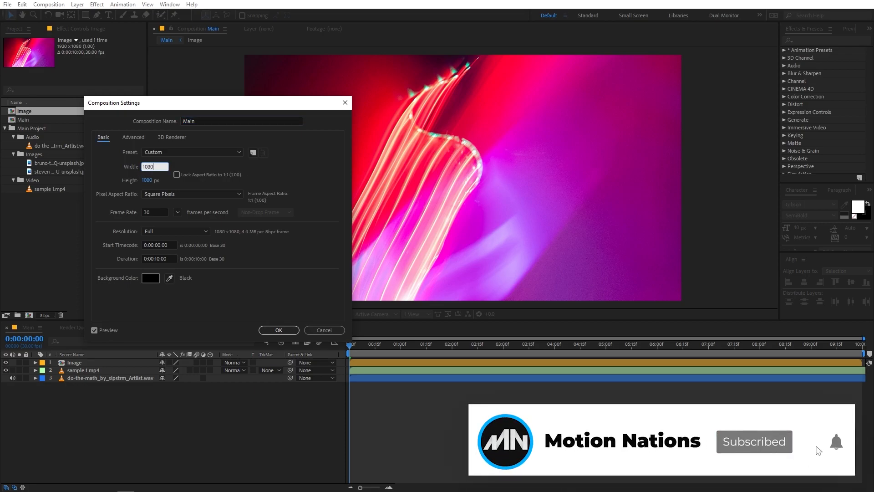
pyautogui.click(130, 176)
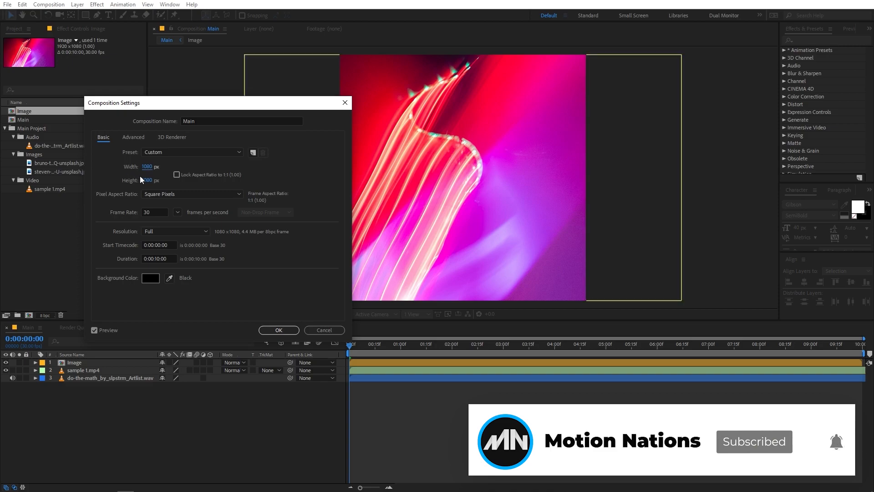
pyautogui.click(147, 181)
pyautogui.write('1920')
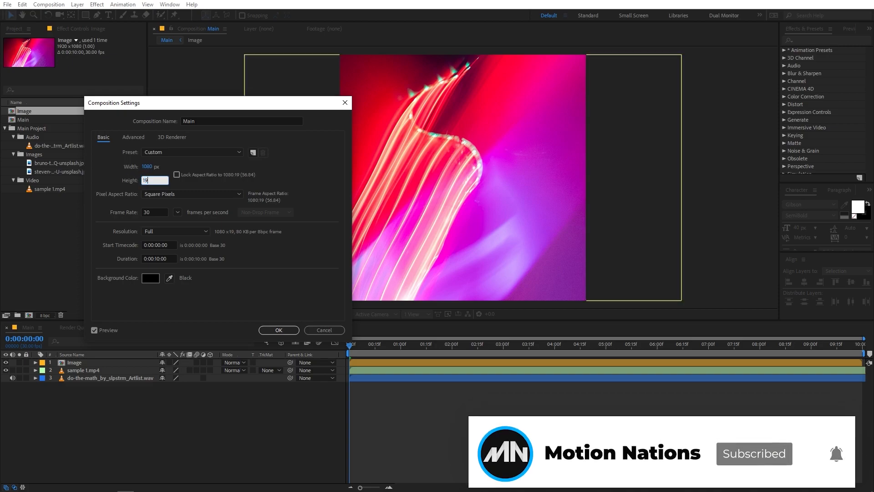
pyautogui.click(278, 330)
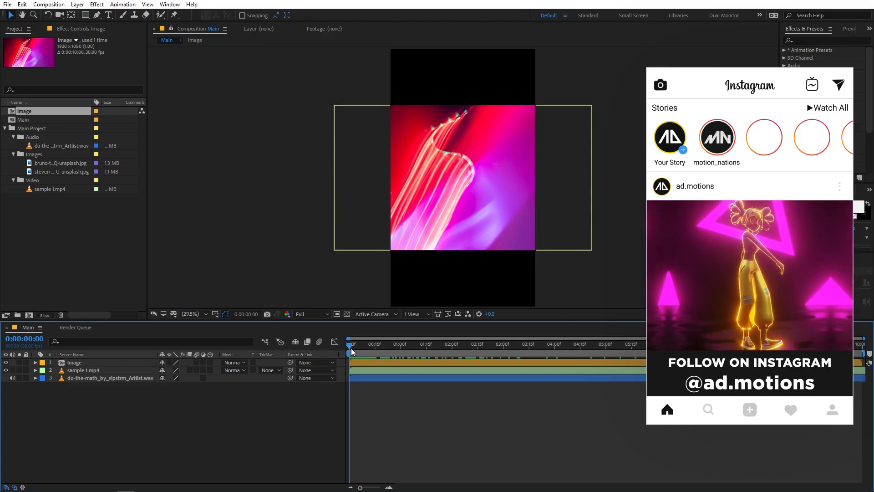
# Step: Scrub through the Main timeline and play back the animation of the white square
pyautogui.moveTo(351, 351); pyautogui.dragTo(414, 344)
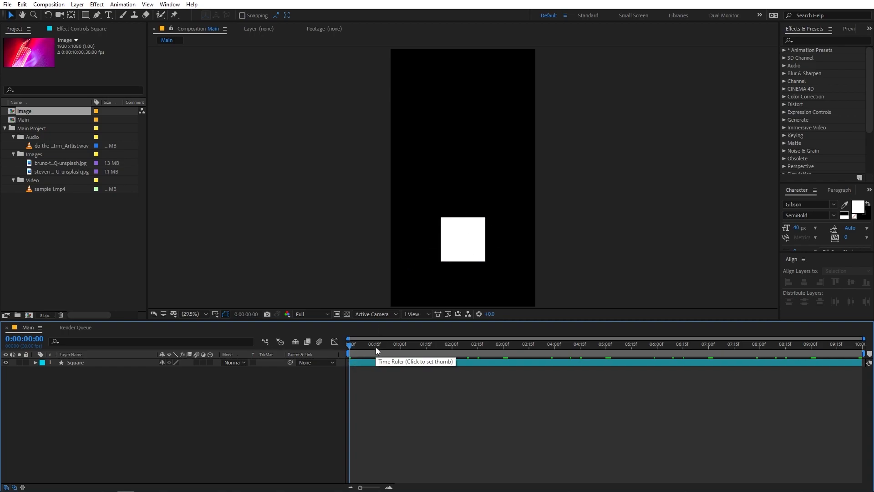
pyautogui.press('space')
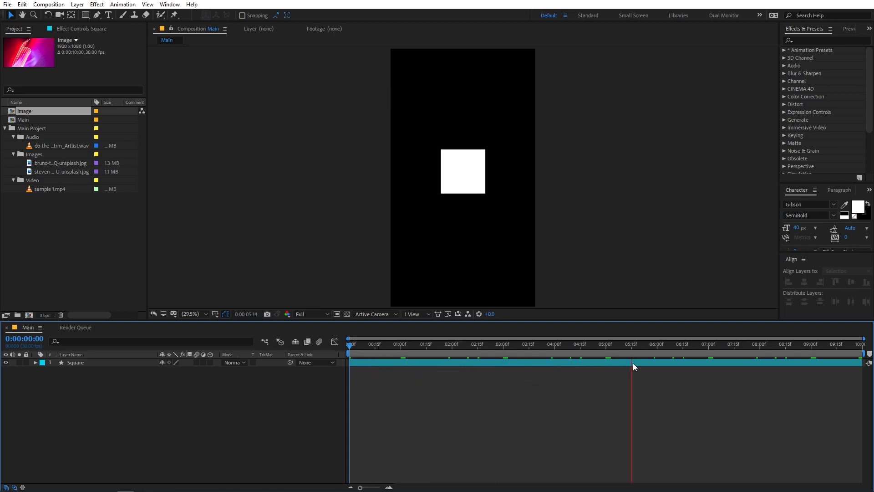
pyautogui.moveTo(503, 350); pyautogui.dragTo(661, 381)
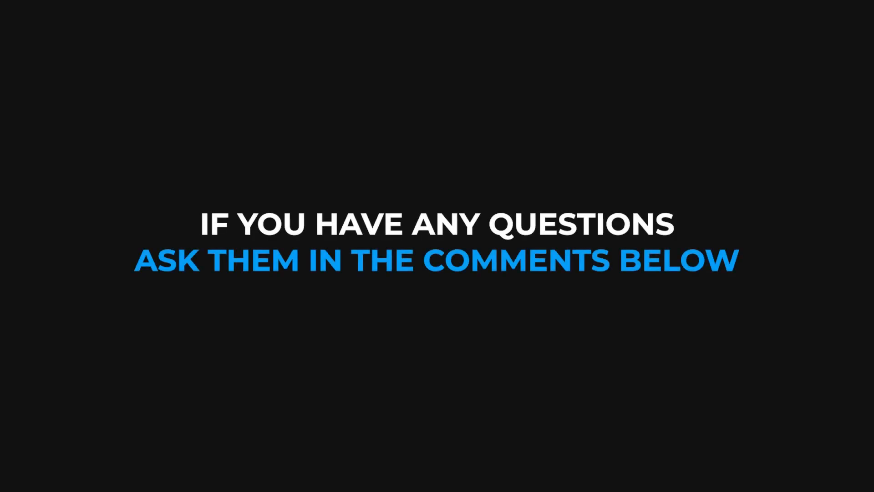